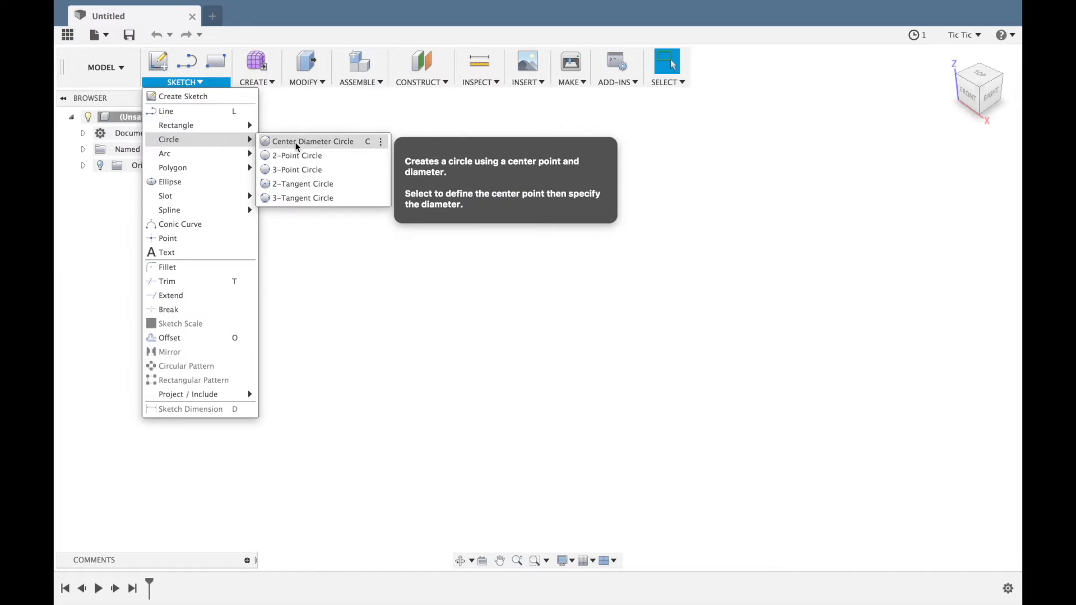
- Sketch a center-diameter circle centred on the origin on the vertical YZ plane
{"action": "left_click", "coordinate": [296, 145]}
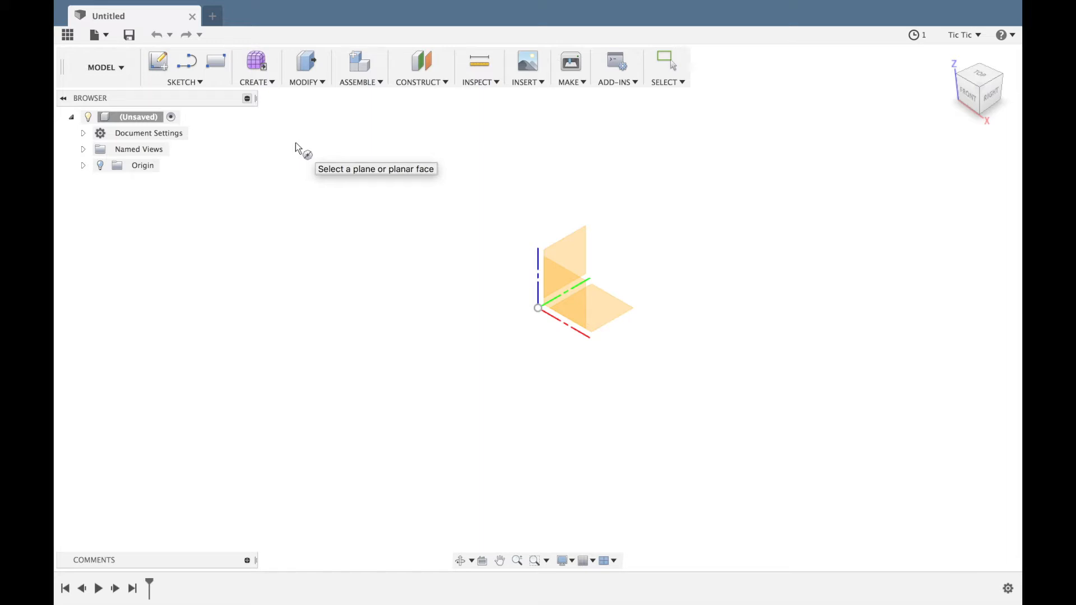
{"action": "left_click", "coordinate": [577, 248]}
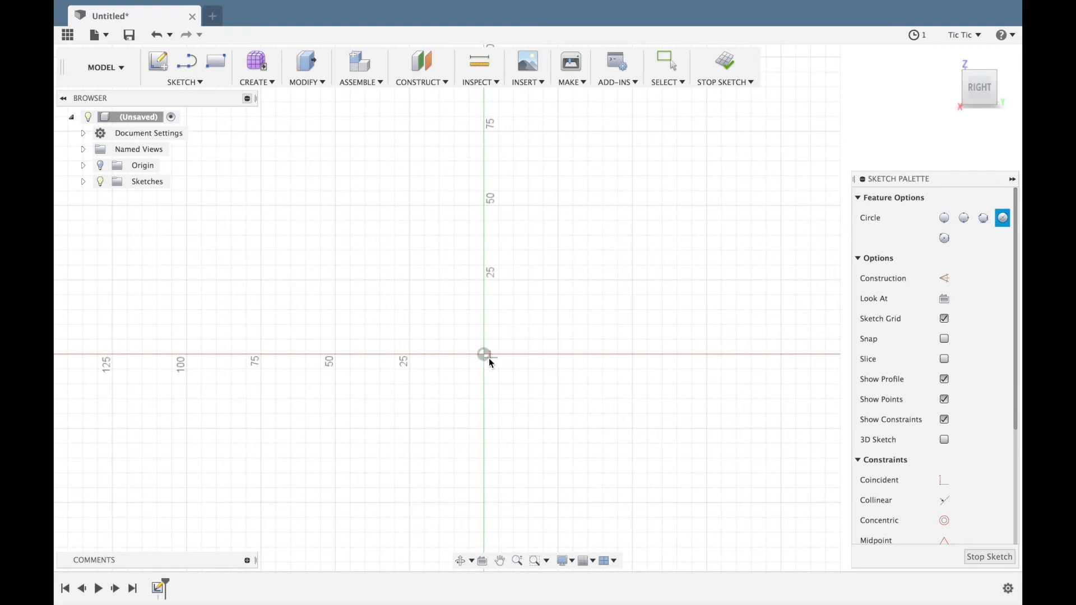
{"action": "left_click", "coordinate": [485, 354]}
{"action": "left_click", "coordinate": [556, 354]}
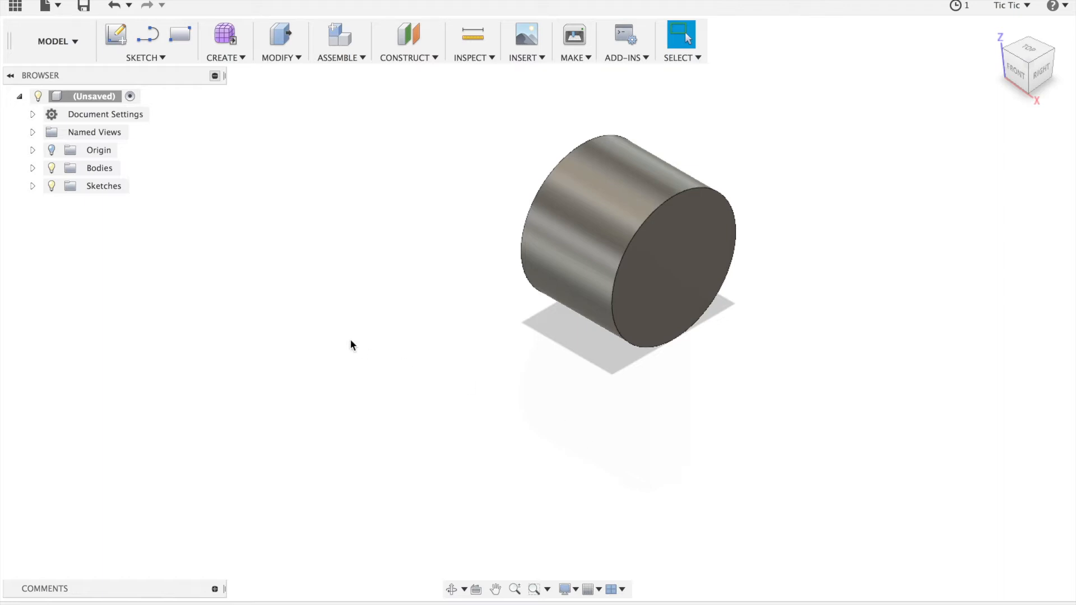
- Sketch a rectangle about 17 by 18 mm near the middle of the cylinder's flat end face and finish the sketch
{"action": "left_click", "coordinate": [119, 36]}
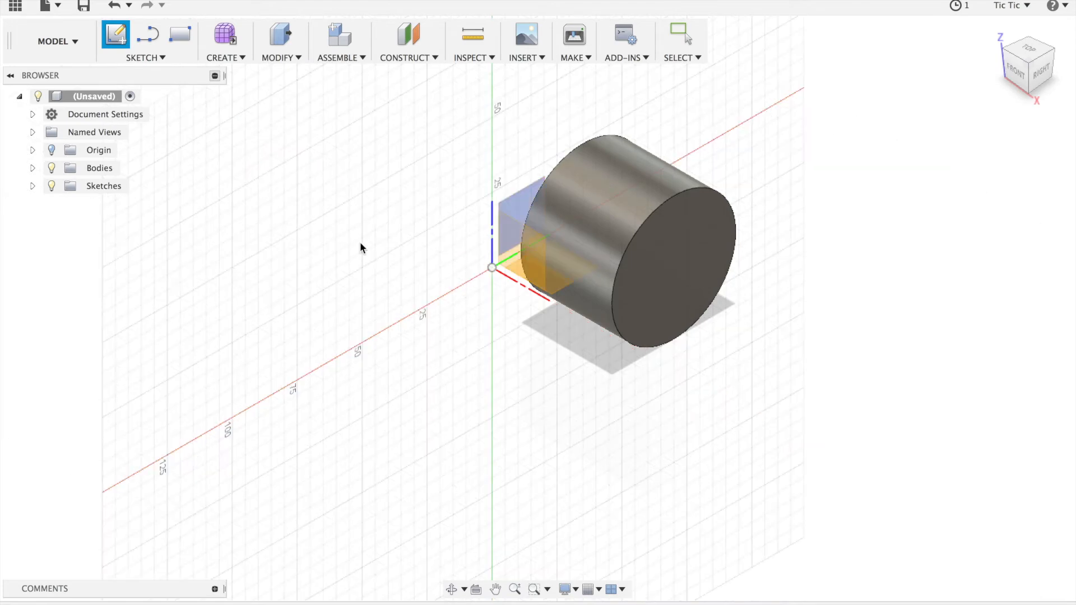
{"action": "left_click", "coordinate": [682, 264]}
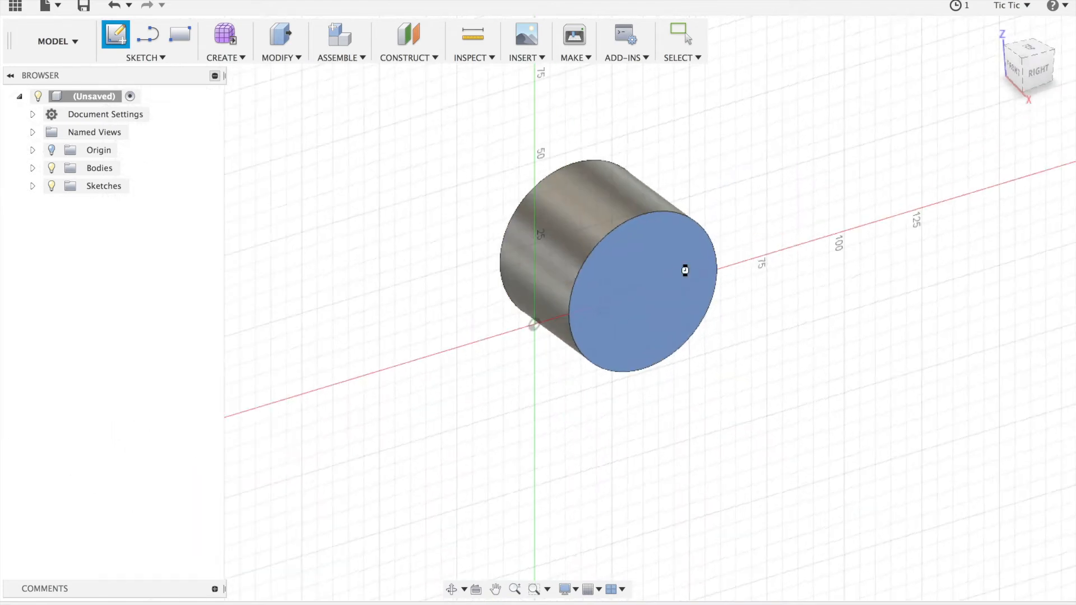
{"action": "left_click", "coordinate": [180, 35]}
{"action": "left_click", "coordinate": [501, 273]}
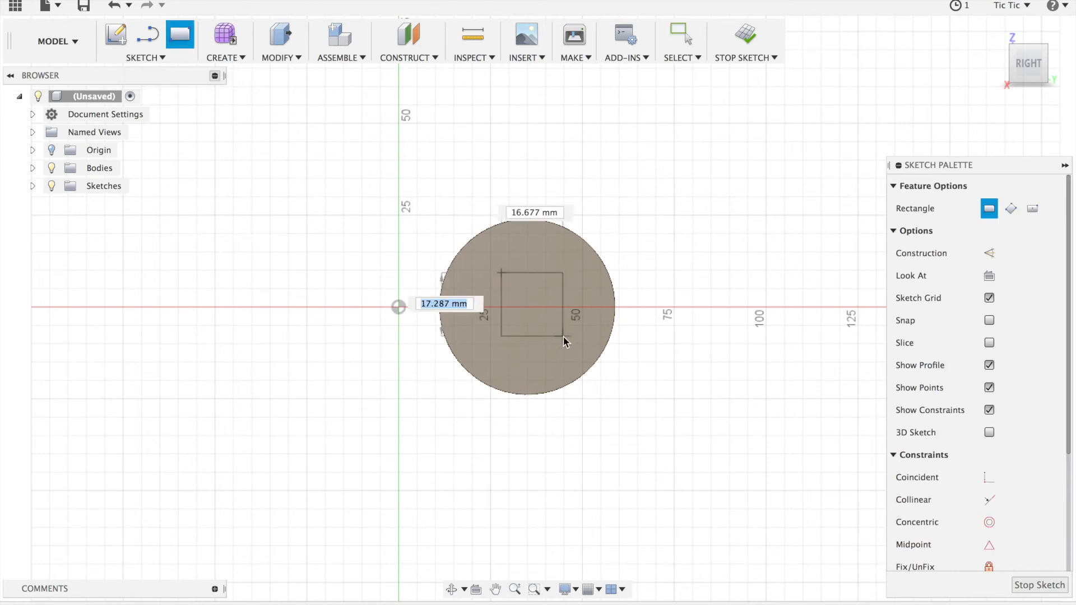
{"action": "left_click", "coordinate": [566, 340]}
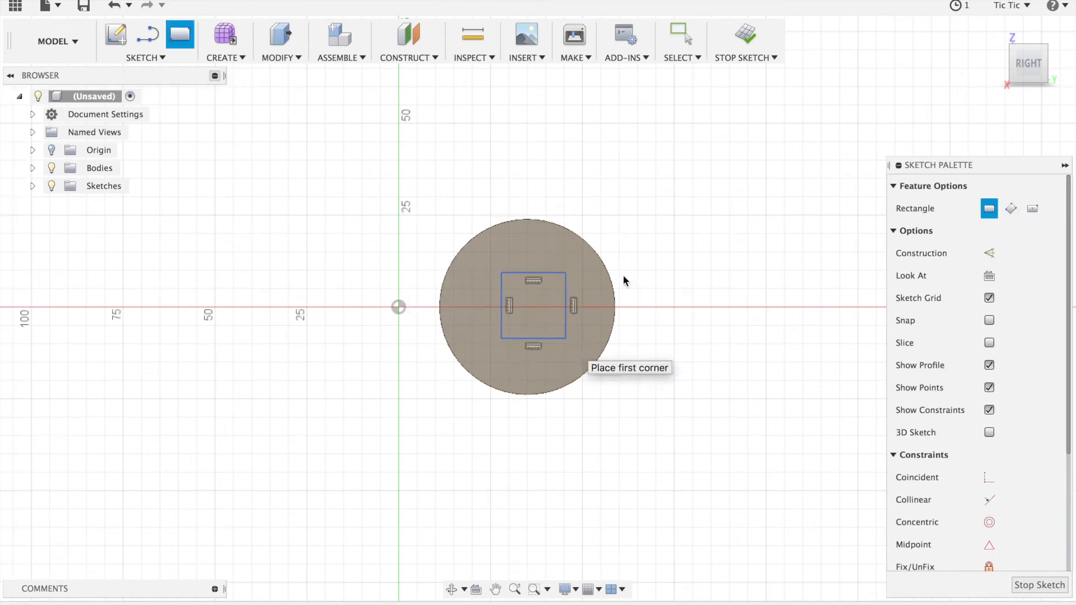
{"action": "left_click", "coordinate": [748, 40]}
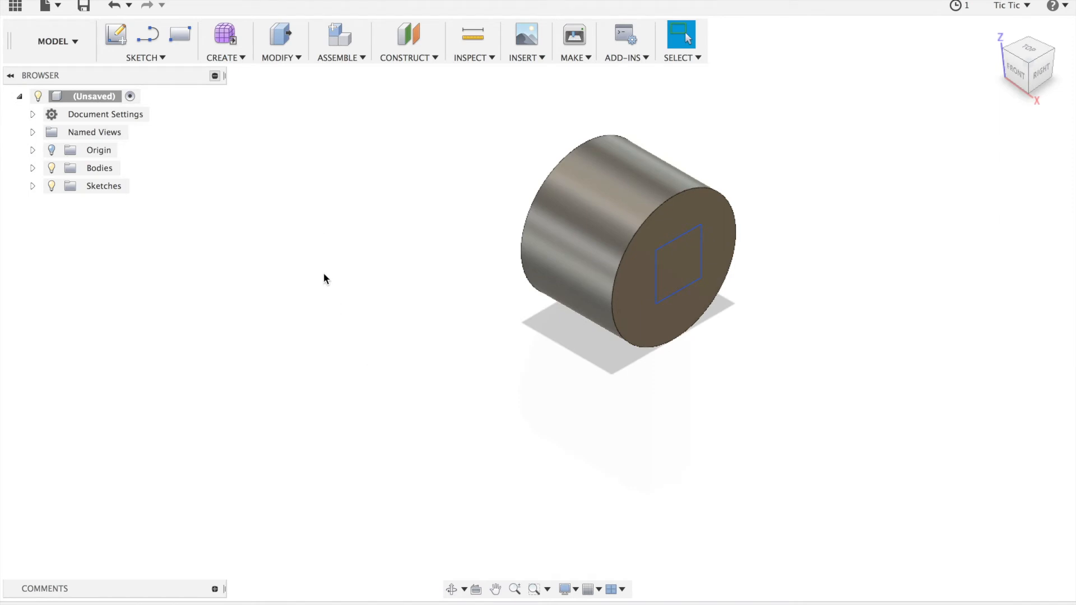
- Use Press Pull to cut the rectangular profile 35 mm into the cylinder
{"action": "left_click", "coordinate": [284, 42]}
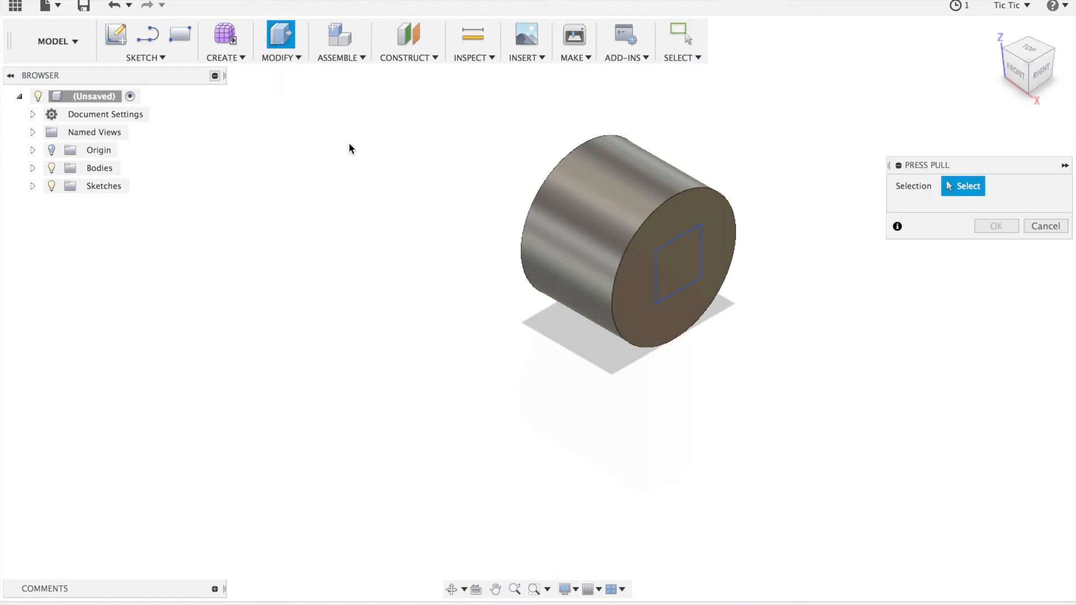
{"action": "left_click", "coordinate": [680, 274]}
{"action": "left_click_drag", "start_coordinate": [695, 267], "coordinate": [758, 306]}
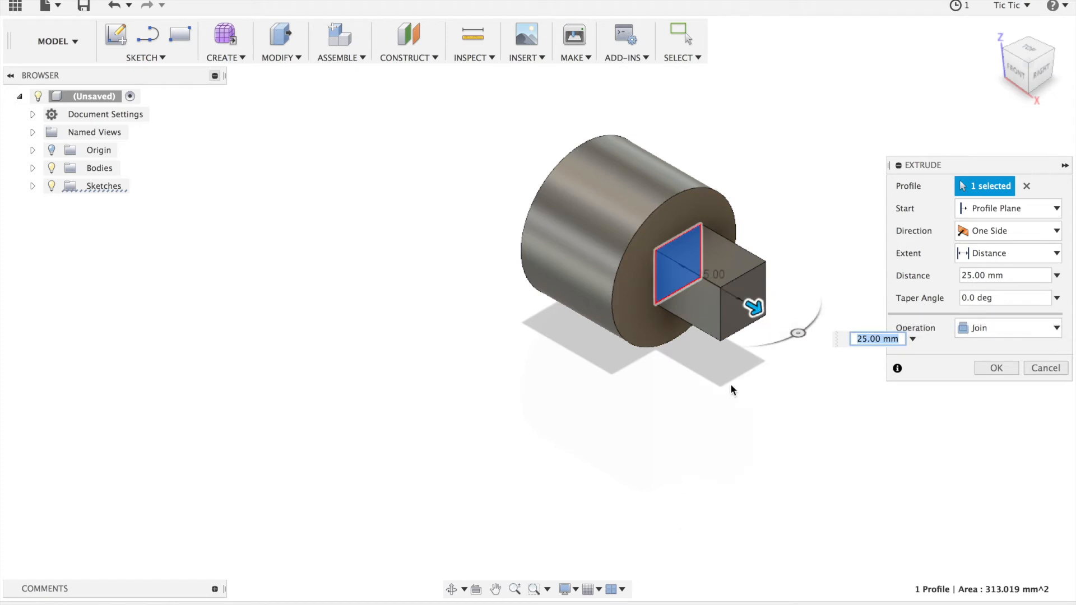
{"action": "left_click_drag", "start_coordinate": [759, 312], "coordinate": [577, 205]}
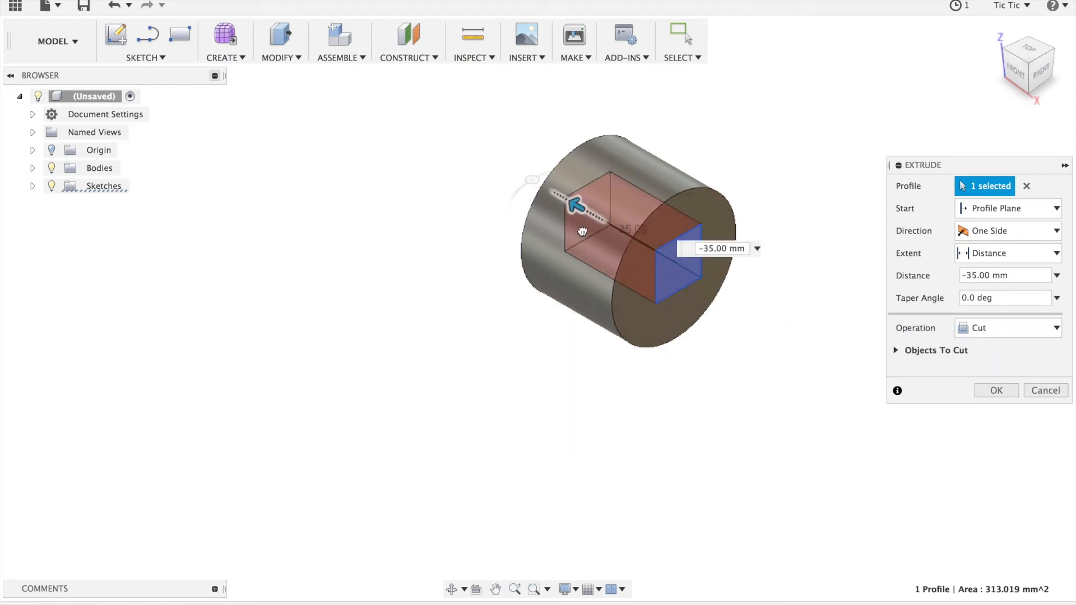
{"action": "left_click", "coordinate": [997, 391]}
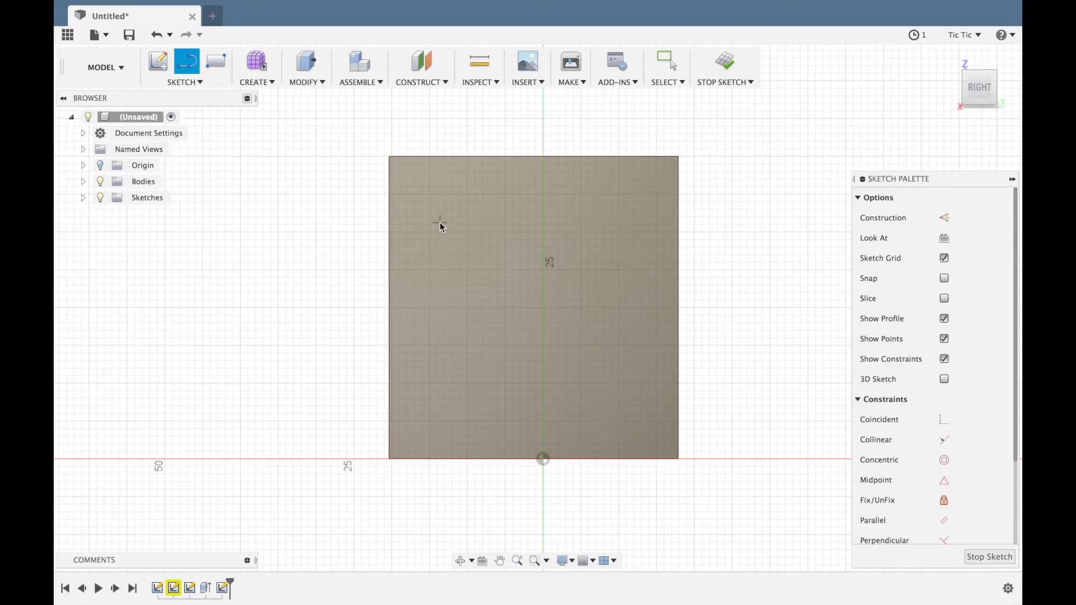
- Draw a closed, irregular six-sided line outline inside the cube's face
{"action": "left_click", "coordinate": [440, 223]}
{"action": "left_click", "coordinate": [597, 194]}
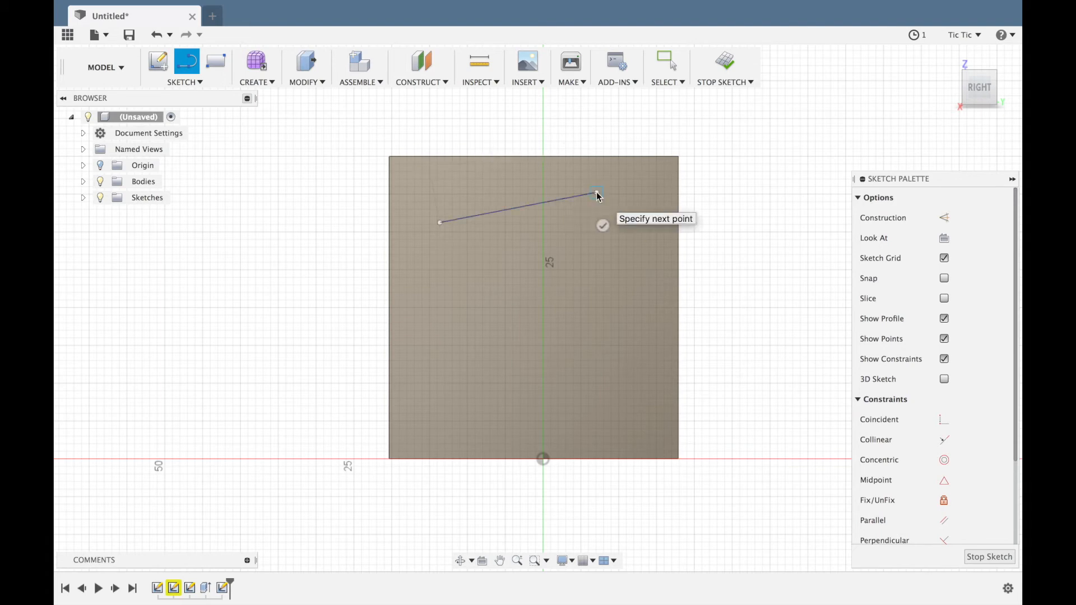
{"action": "left_click", "coordinate": [645, 346]}
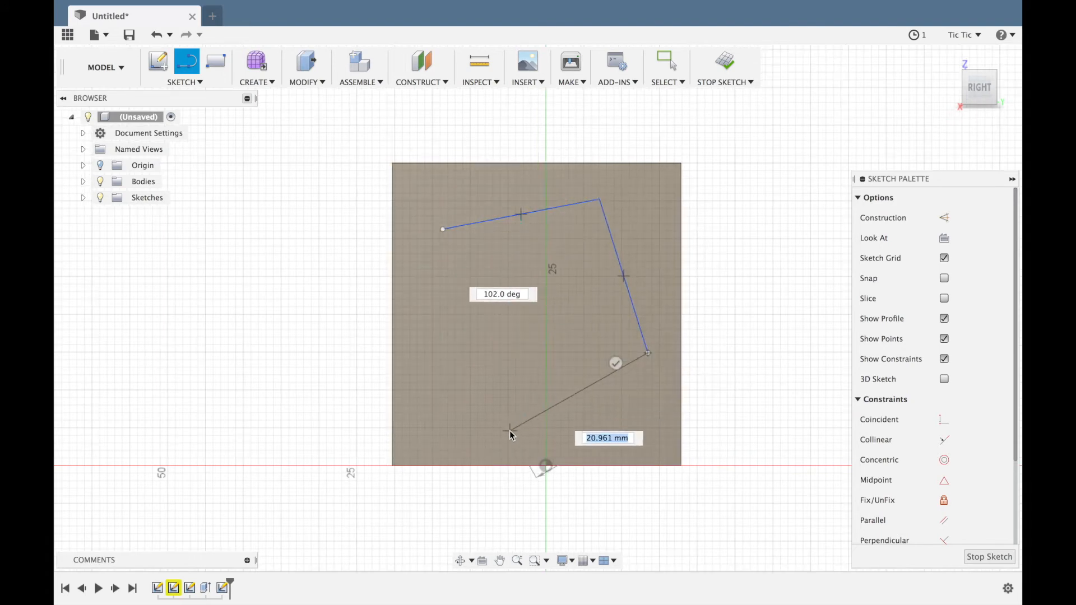
{"action": "left_click", "coordinate": [563, 416]}
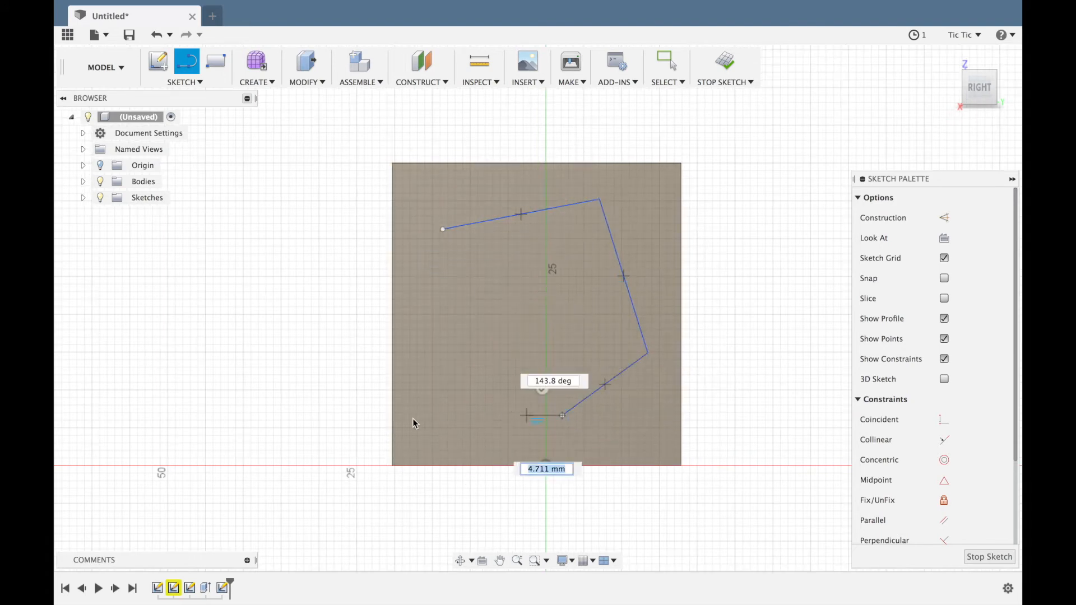
{"action": "left_click", "coordinate": [431, 402]}
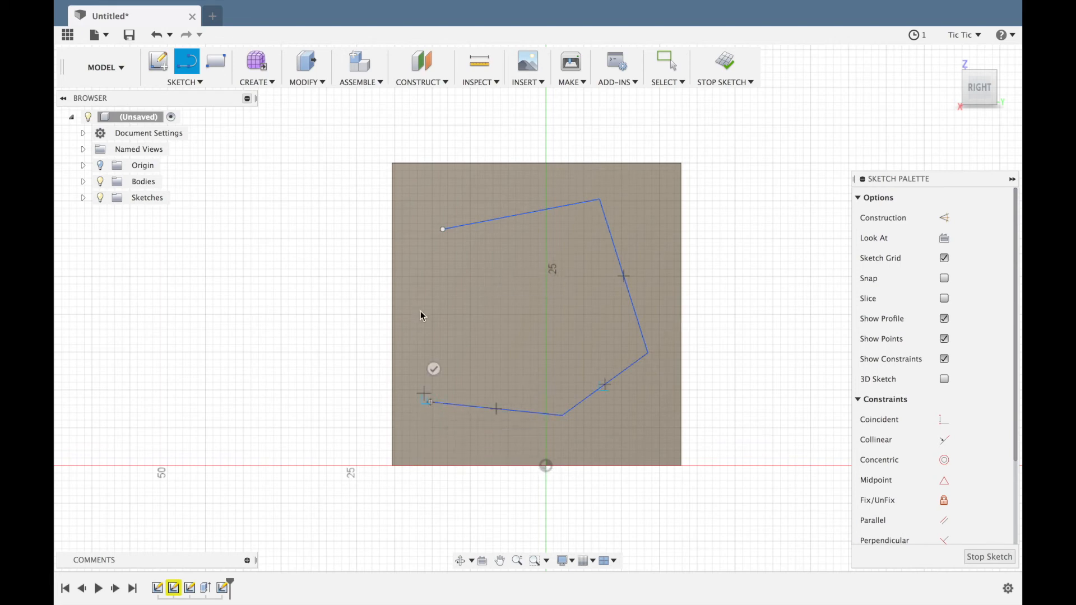
{"action": "left_click", "coordinate": [438, 257]}
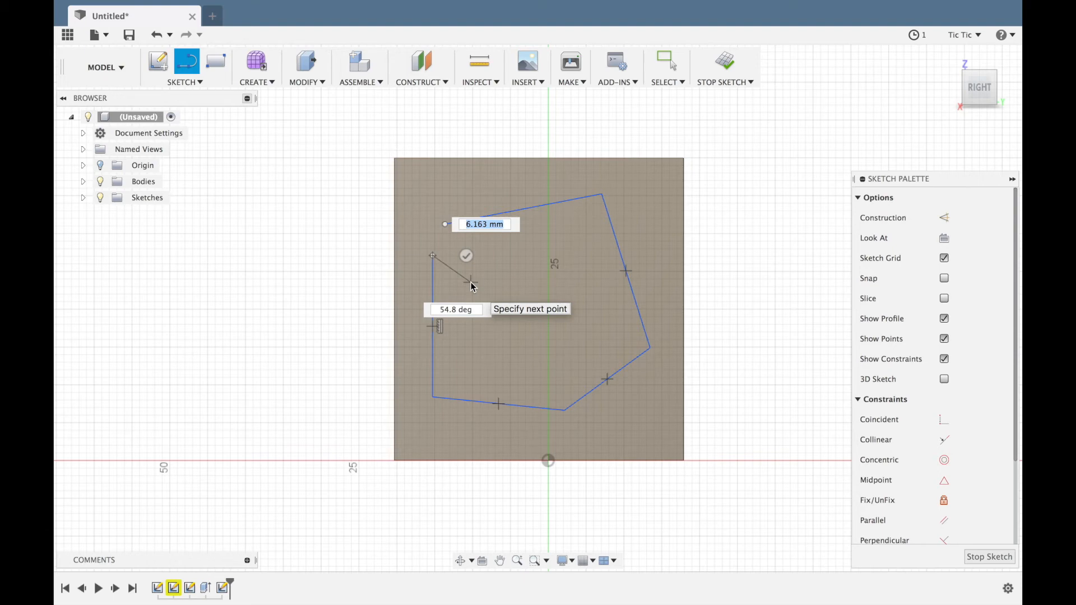
{"action": "left_click", "coordinate": [445, 224]}
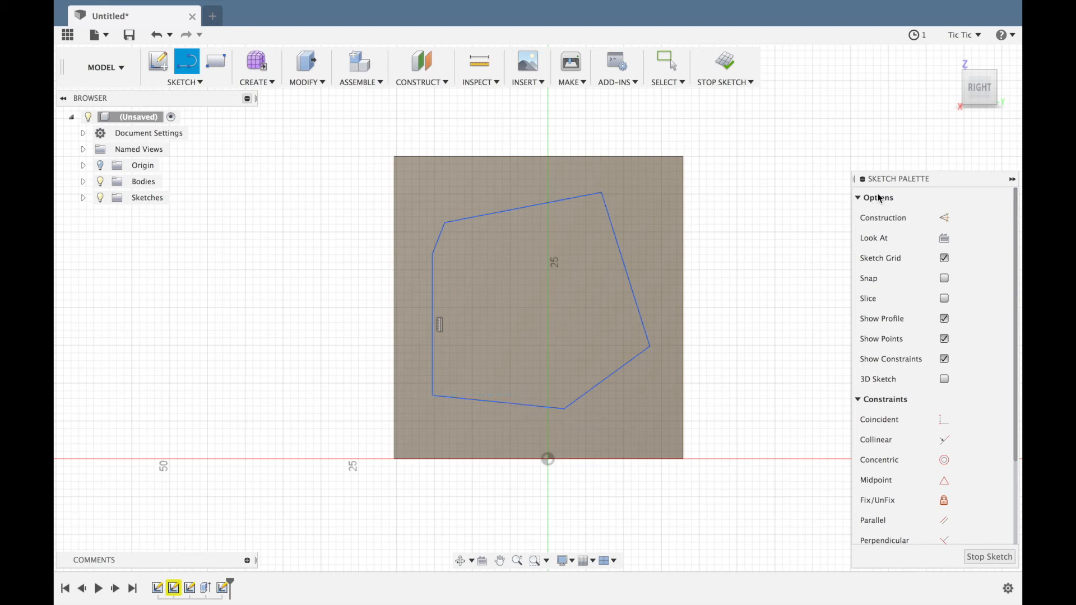
- Draw a closed four-sided line outline in the same sketch, in the empty space beside the cube
{"action": "left_click", "coordinate": [978, 101]}
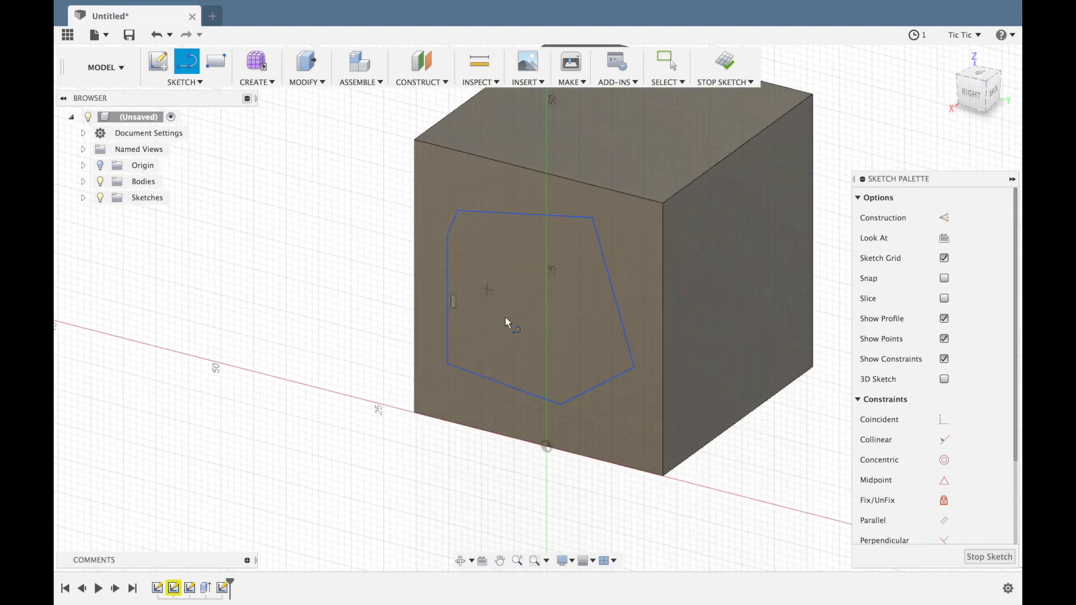
{"action": "left_click", "coordinate": [291, 197]}
{"action": "left_click", "coordinate": [350, 183]}
{"action": "left_click", "coordinate": [369, 291]}
{"action": "left_click", "coordinate": [226, 307]}
{"action": "left_click", "coordinate": [292, 197]}
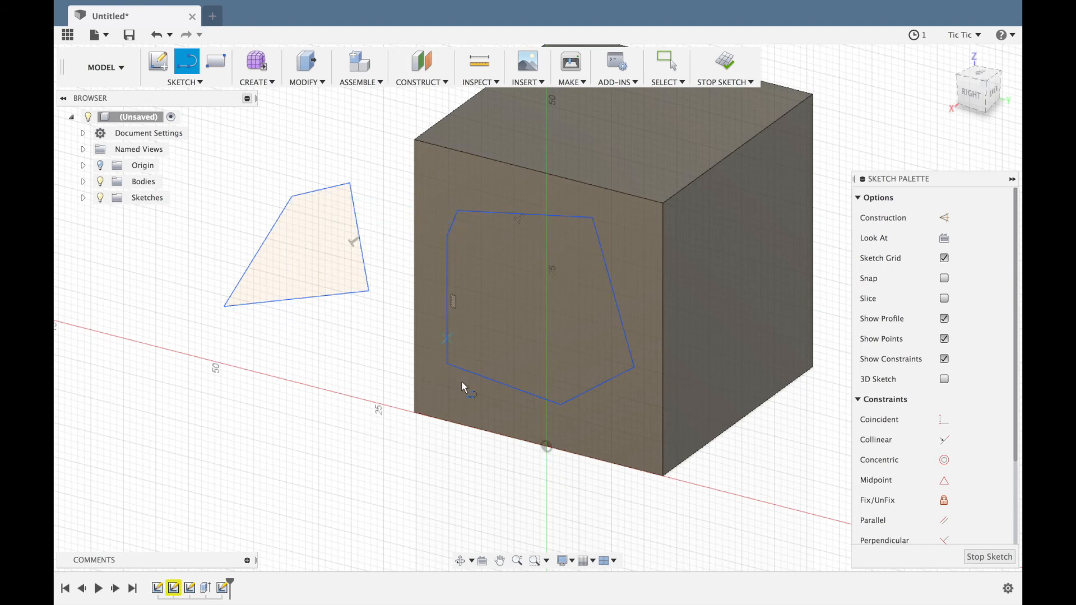
- Hide the bodies to inspect the closed profiles, show them again, and finish the sketch
{"action": "left_click", "coordinate": [101, 181]}
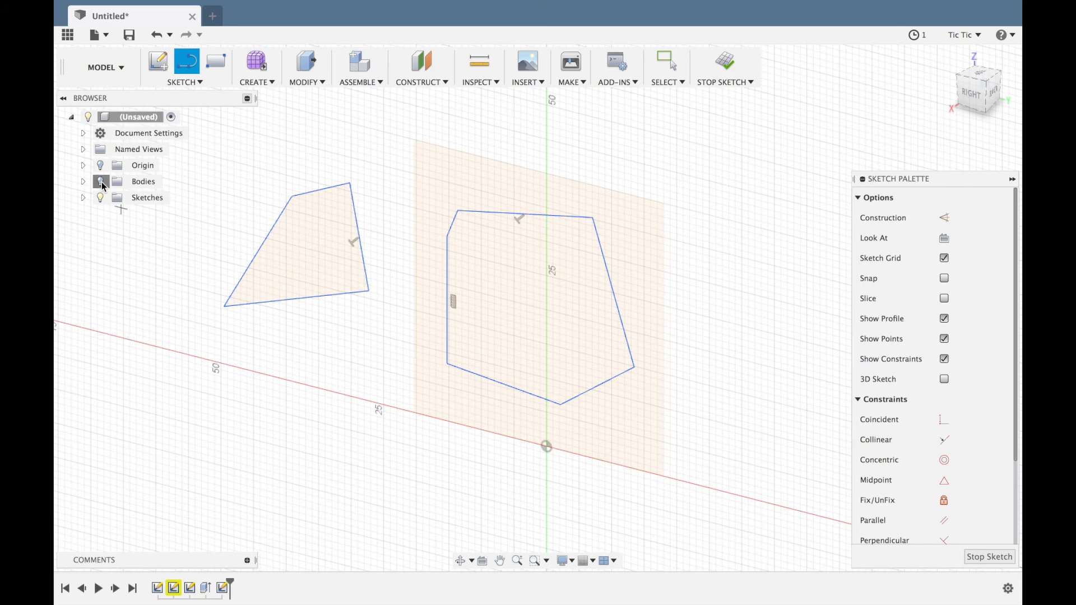
{"action": "left_click", "coordinate": [101, 181]}
{"action": "left_click", "coordinate": [724, 70]}
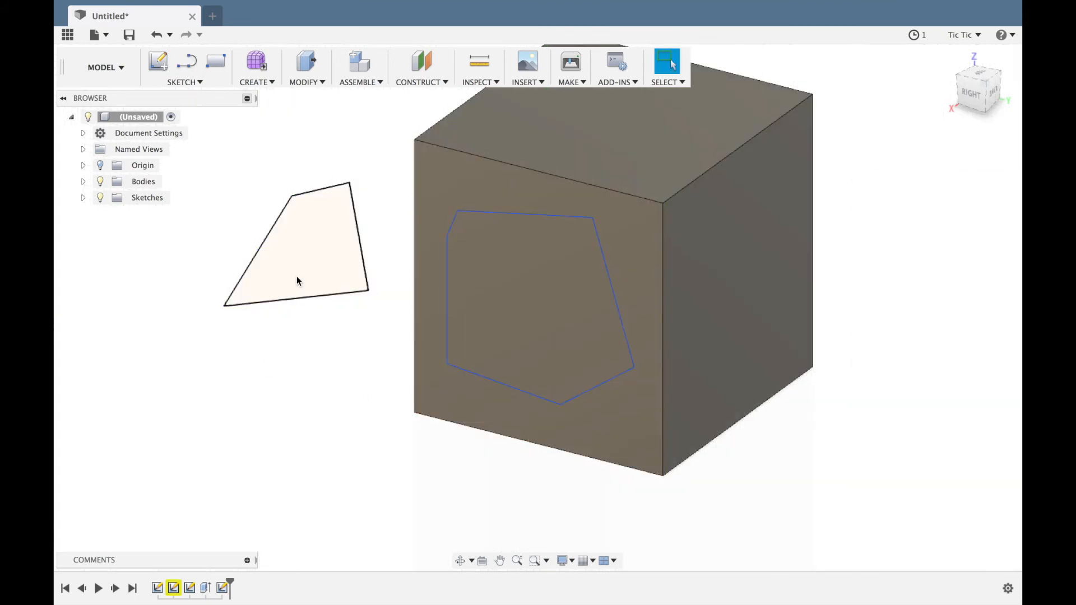
- Try cutting the six-sided profile 8 mm into the cube with Press Pull, and undo the cut
{"action": "left_click", "coordinate": [306, 62]}
{"action": "left_click", "coordinate": [549, 314]}
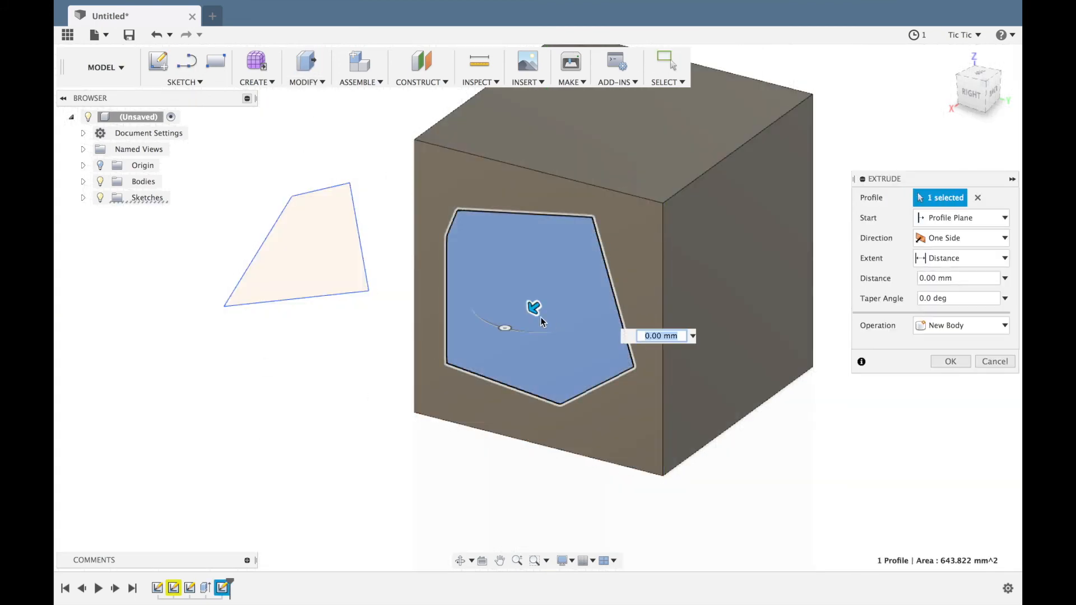
{"action": "left_click_drag", "start_coordinate": [535, 308], "coordinate": [580, 274]}
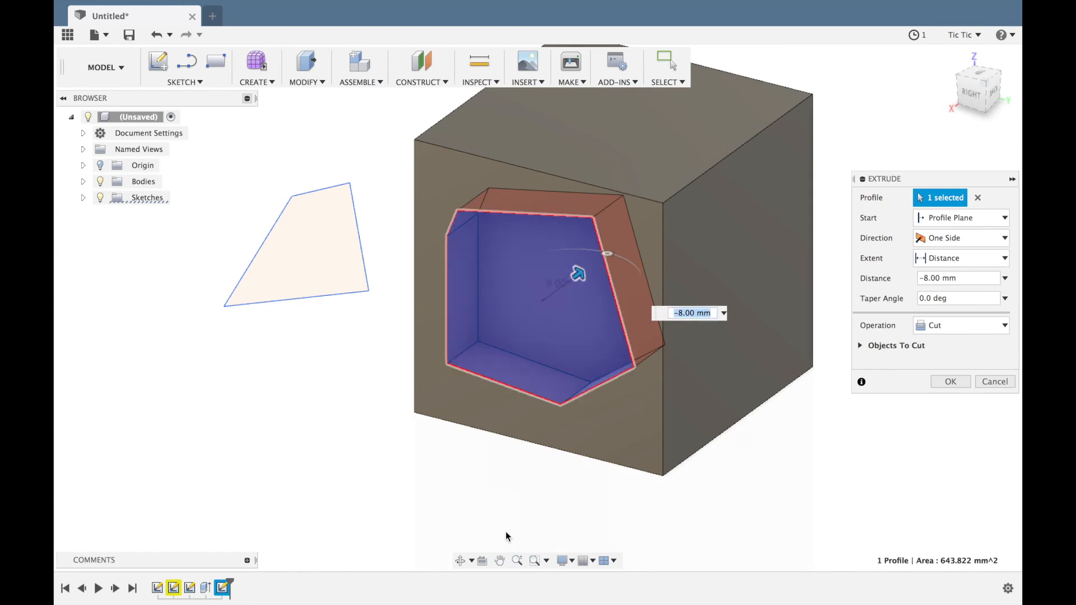
{"action": "left_click", "coordinate": [951, 381]}
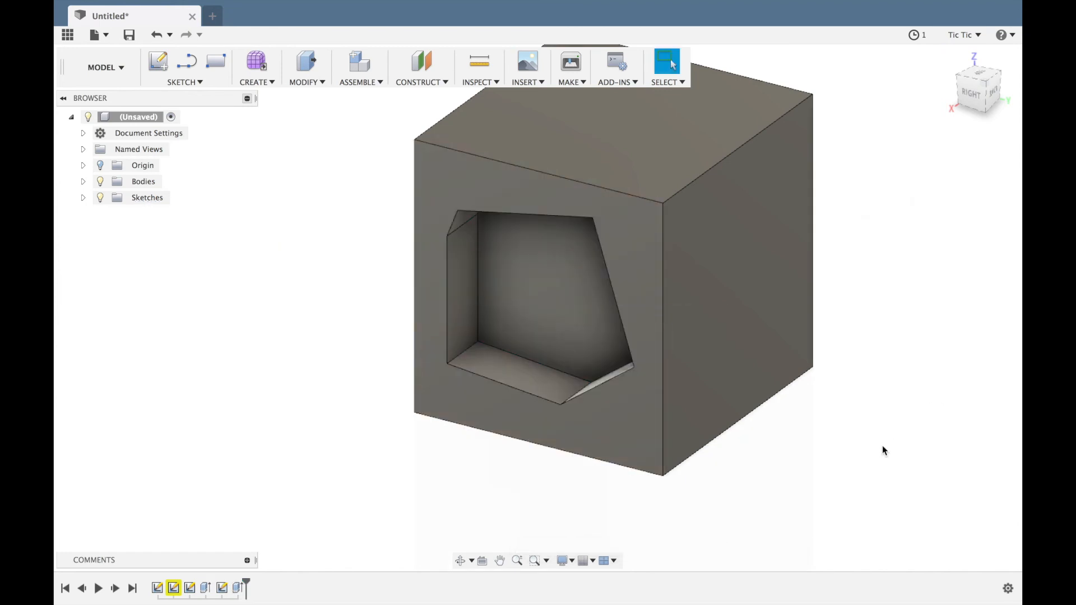
{"action": "key", "text": "ctrl+z"}
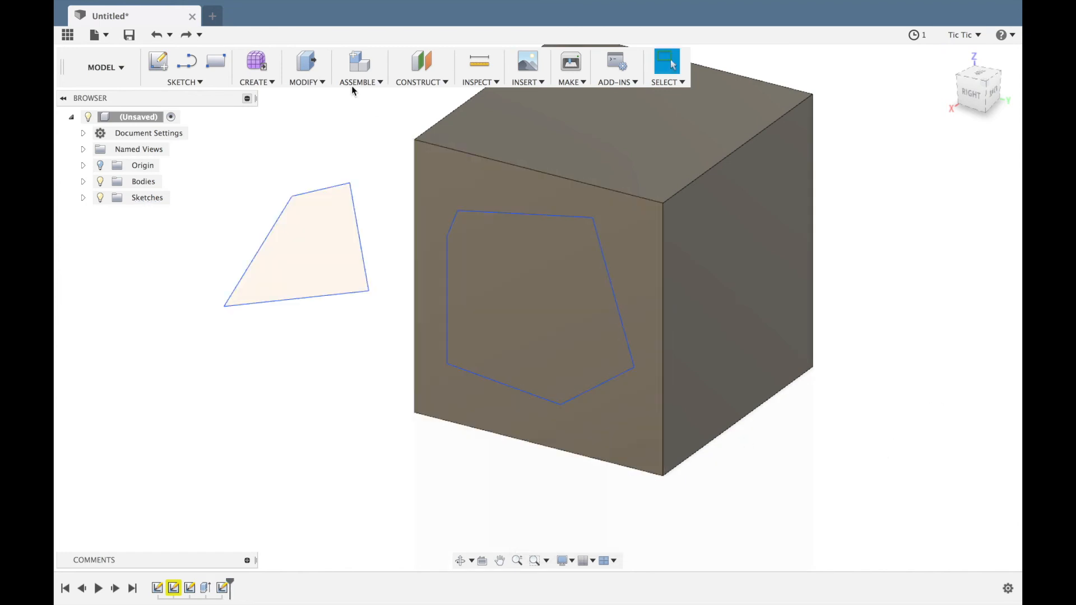
- Extrude the six-sided profile 11 mm outward from the cube's face, joined to the body
{"action": "left_click", "coordinate": [303, 66]}
{"action": "left_click", "coordinate": [546, 301]}
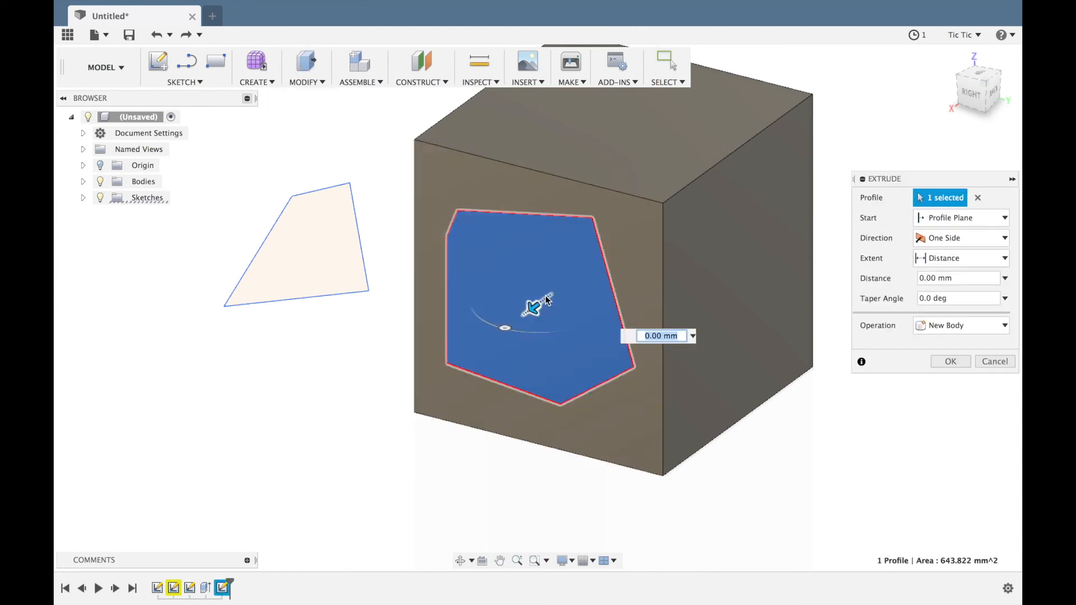
{"action": "left_click_drag", "start_coordinate": [535, 306], "coordinate": [456, 328]}
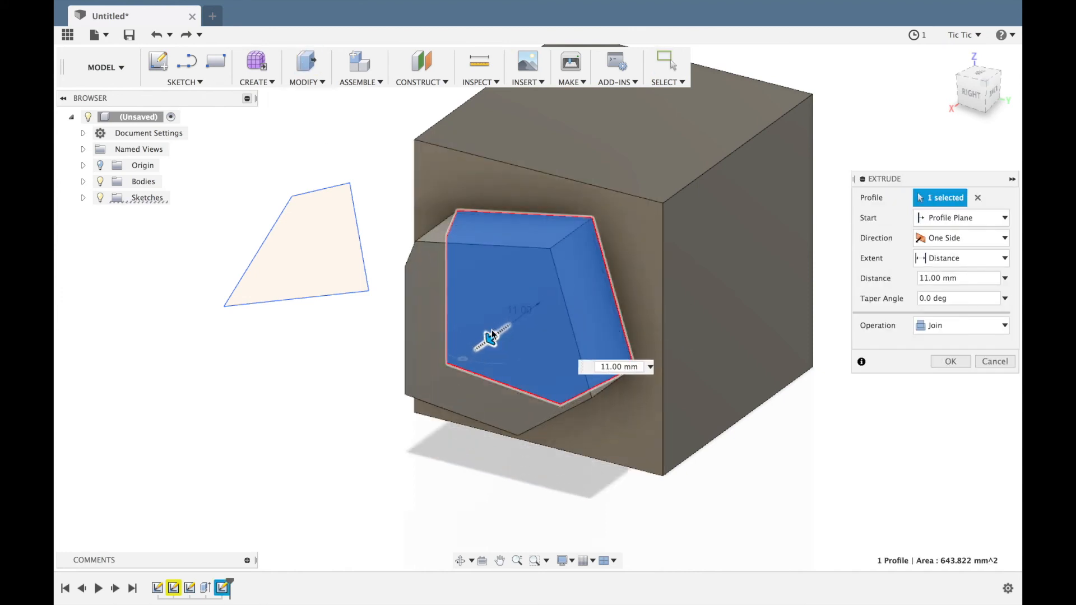
{"action": "left_click", "coordinate": [962, 362]}
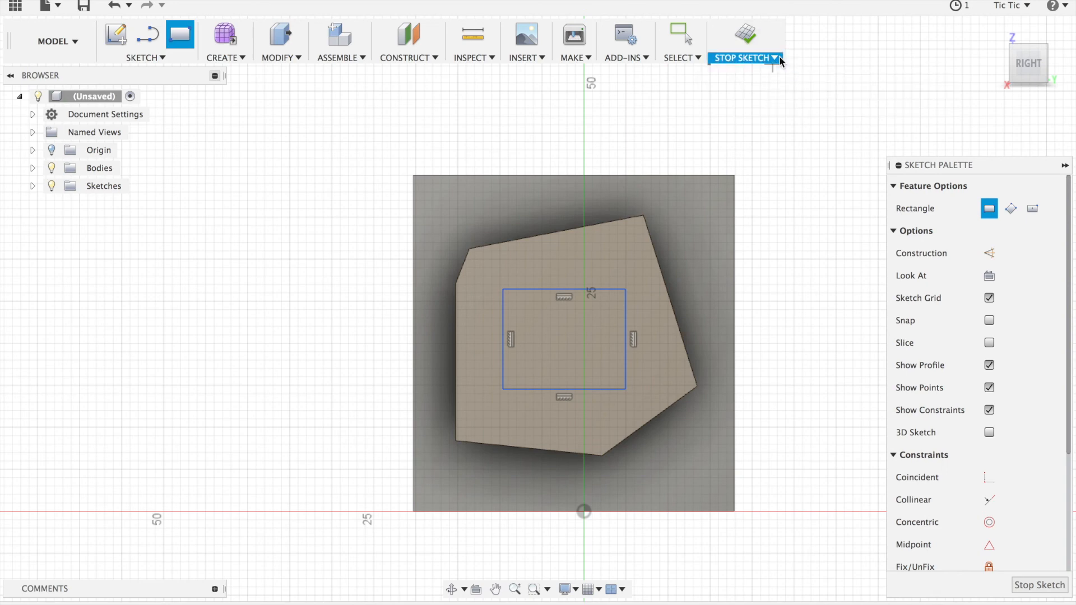
- Finish the rectangle sketch on the front face of the six-sided protrusion
{"action": "left_click", "coordinate": [747, 39]}
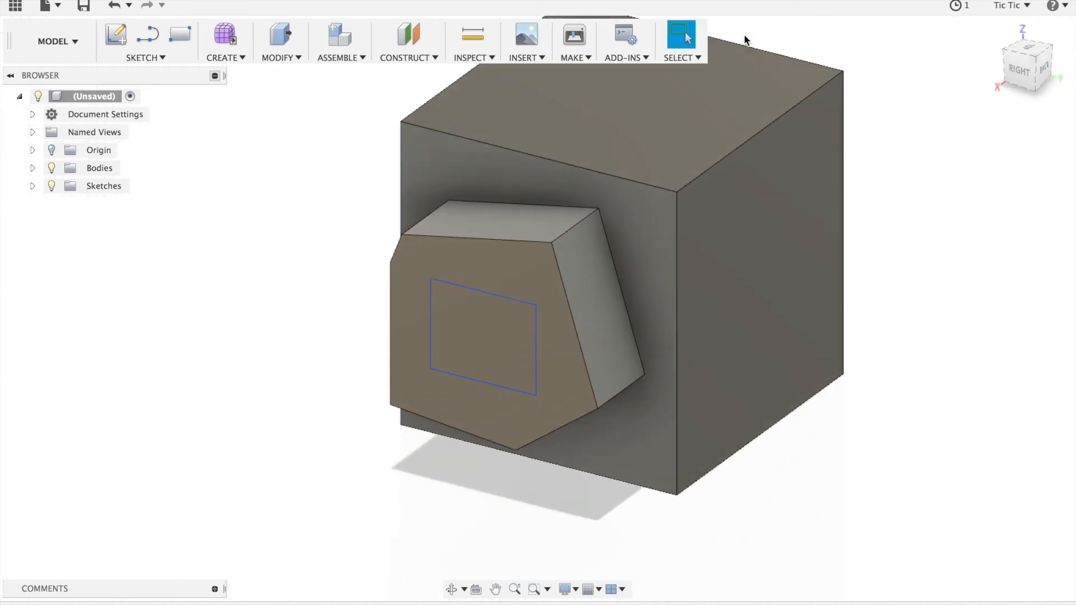